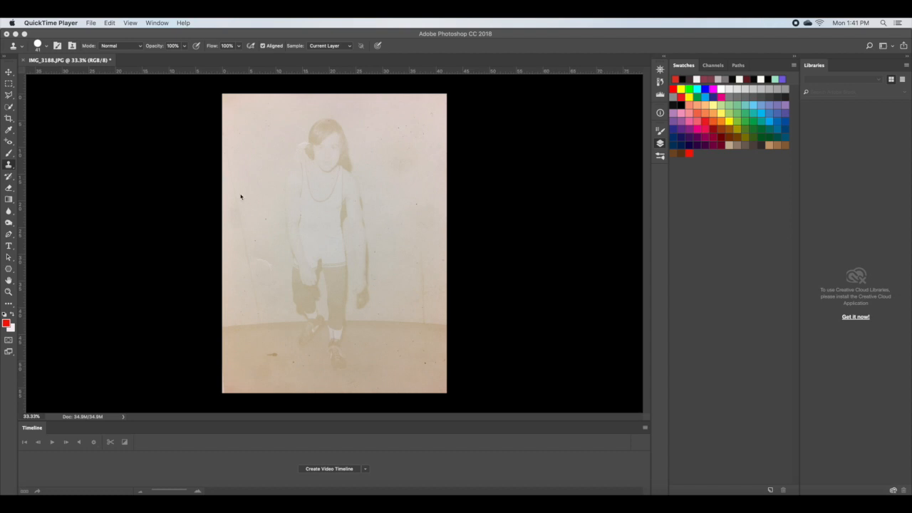
Add a Levels adjustment layer above the Background layer.
click(153, 35)
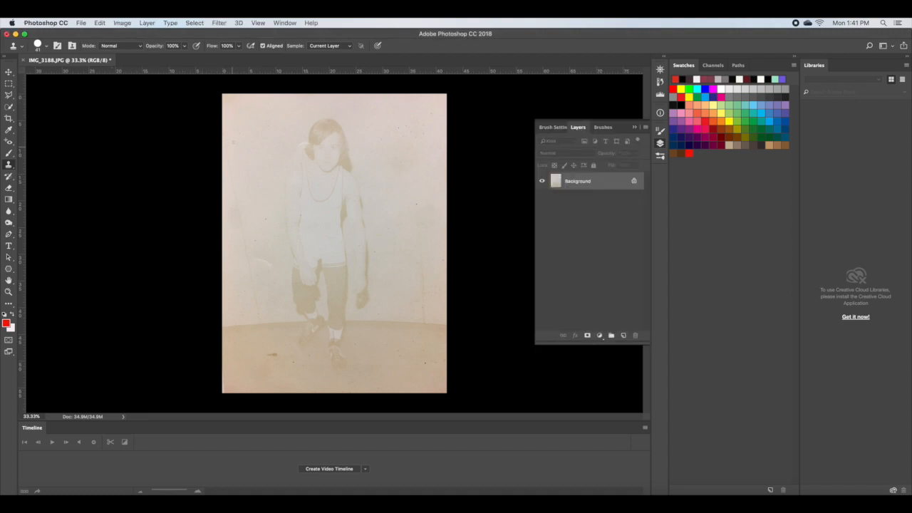
click(285, 23)
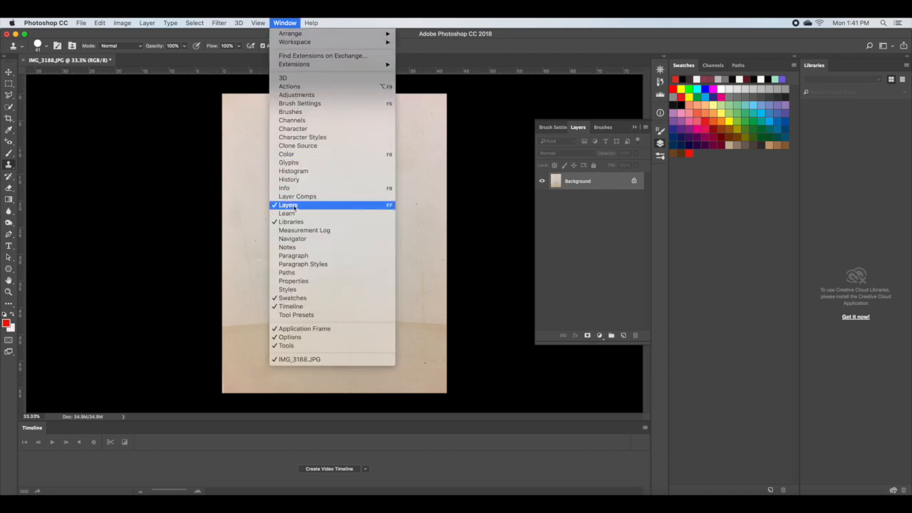
click(590, 220)
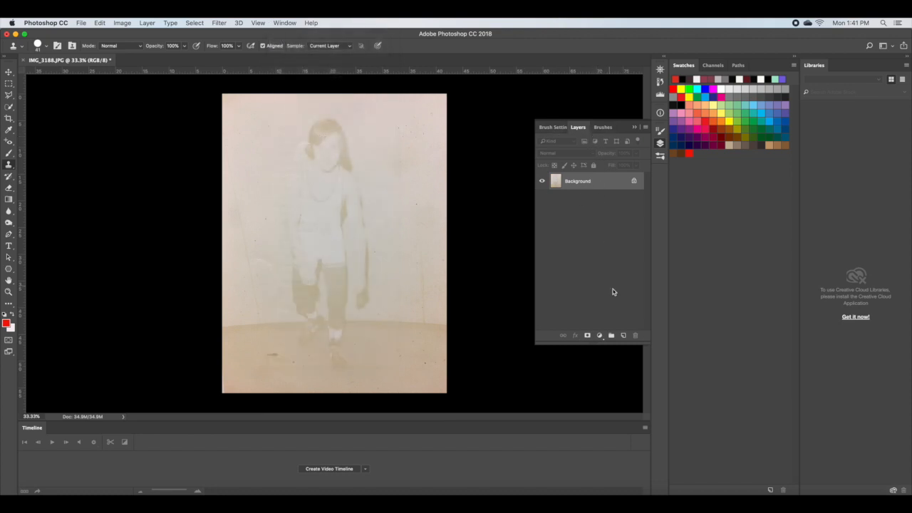
click(599, 338)
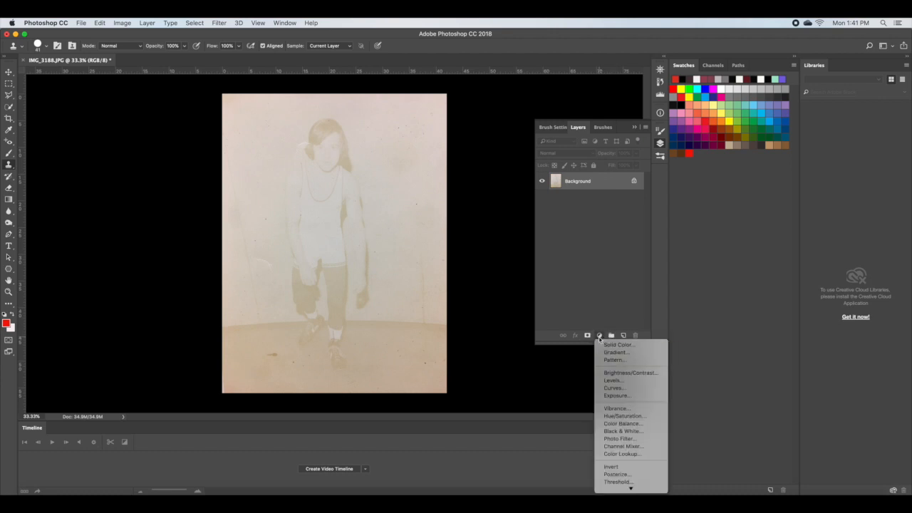
click(614, 381)
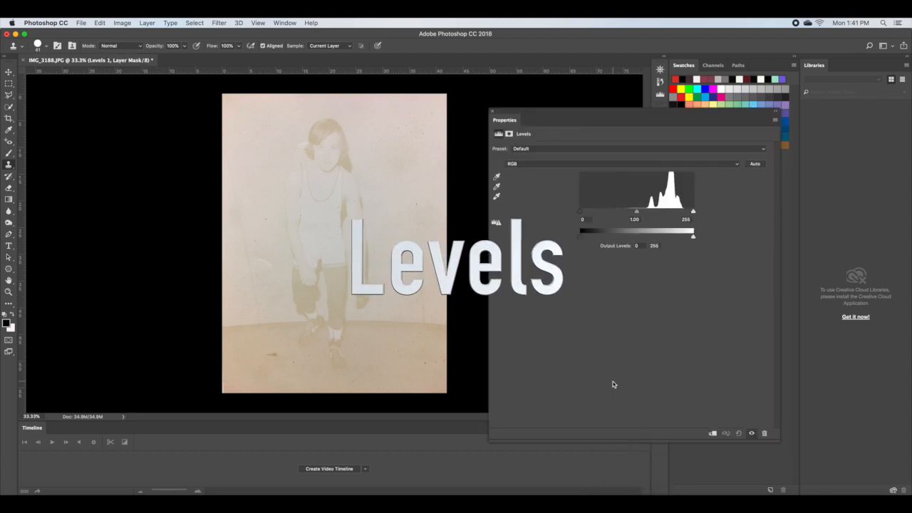
click(492, 113)
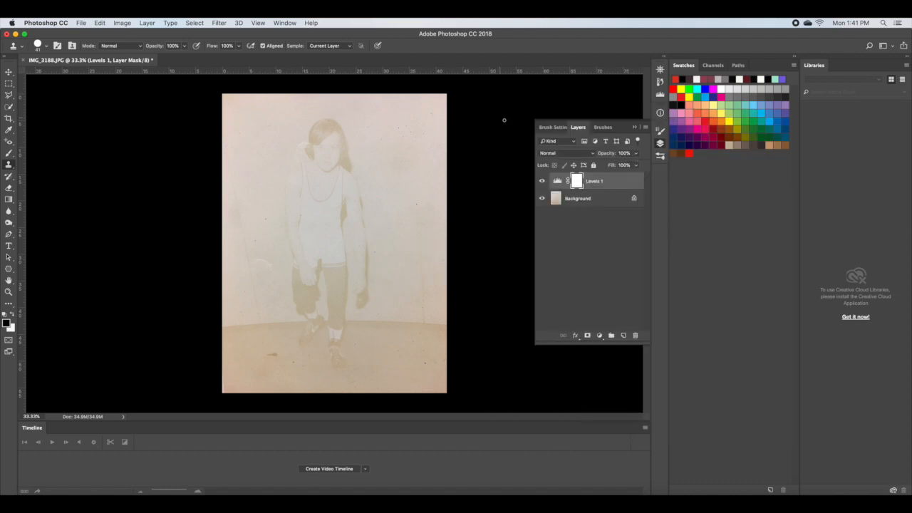
Add a Curves adjustment layer above the Levels adjustment.
click(600, 336)
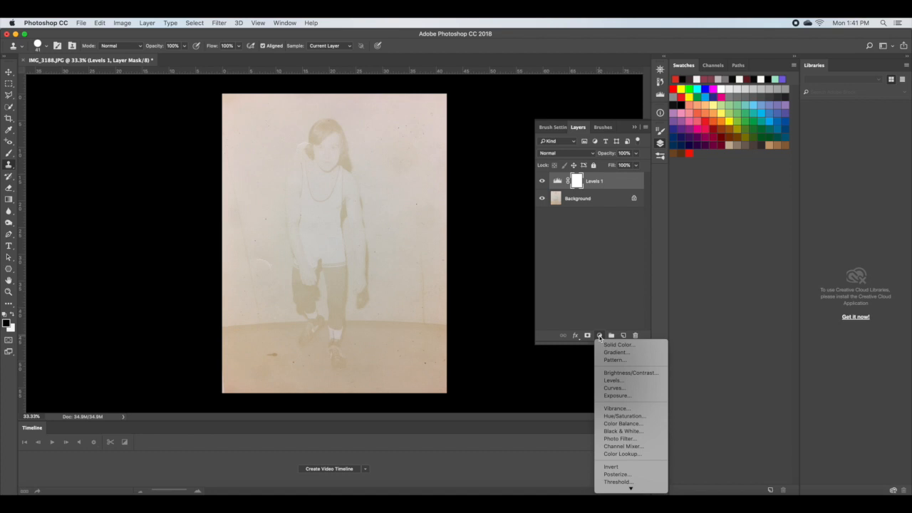
click(614, 388)
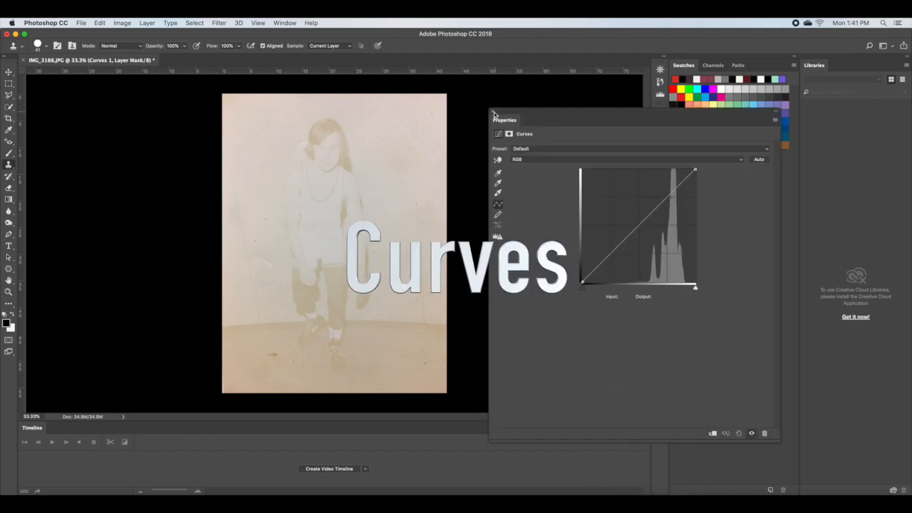
click(492, 112)
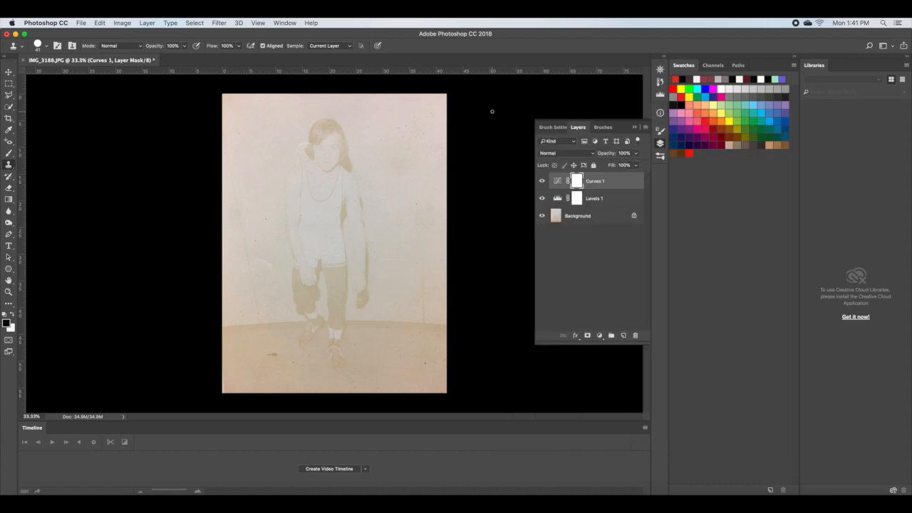
Set the Levels adjustment's black input to 121 and its white input to 232 to deepen the faded photo.
click(578, 214)
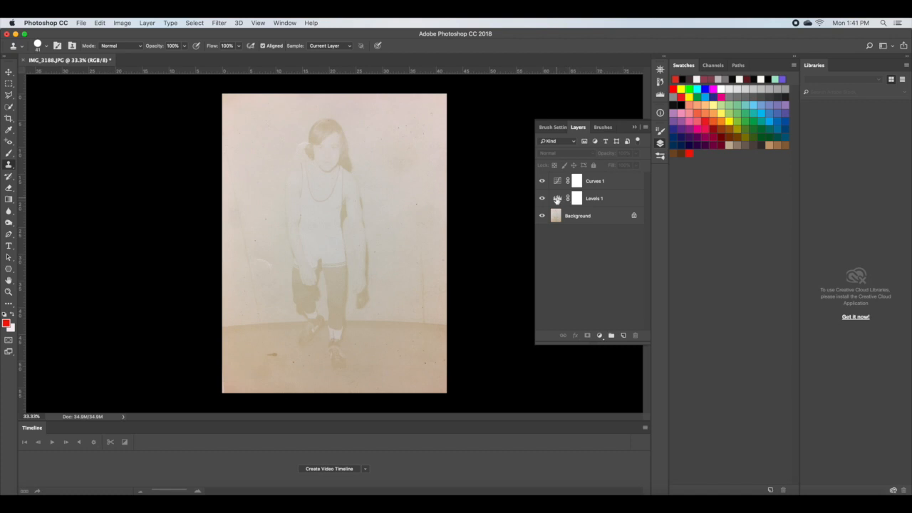
double_click(557, 199)
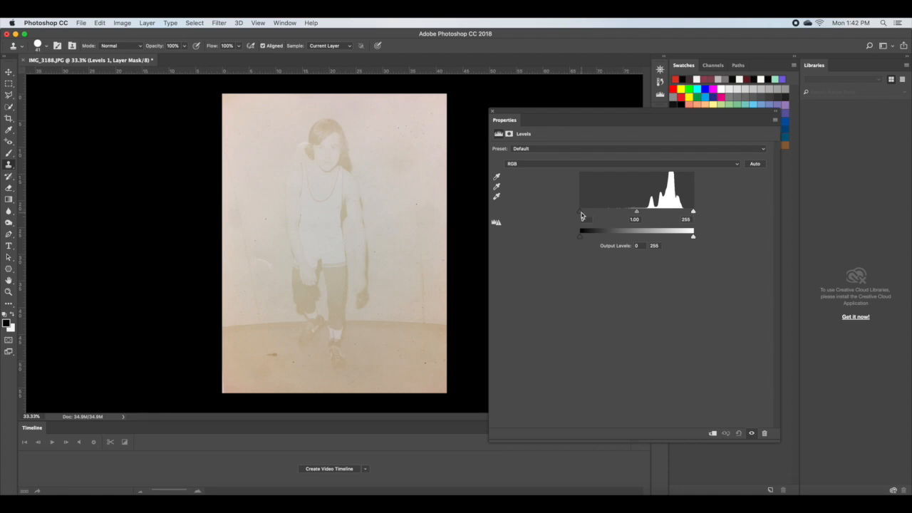
drag(582, 214, 627, 219)
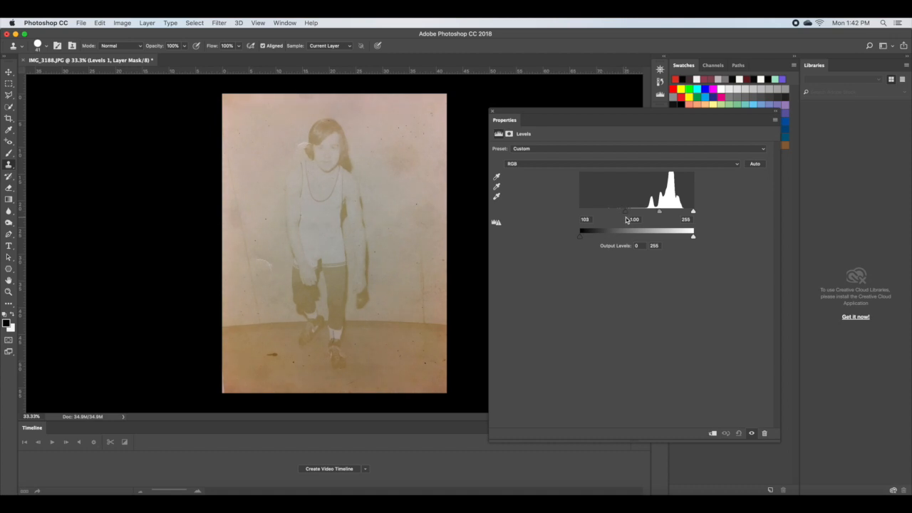
mouse_move(626, 219)
mouse_down()
mouse_move(583, 213)
mouse_move(628, 214)
mouse_up()
drag(695, 212, 684, 213)
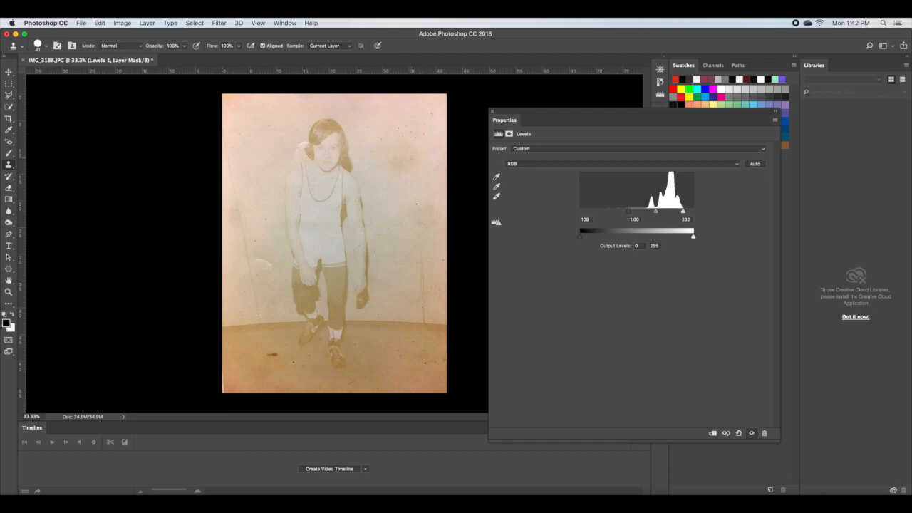
drag(629, 212, 634, 212)
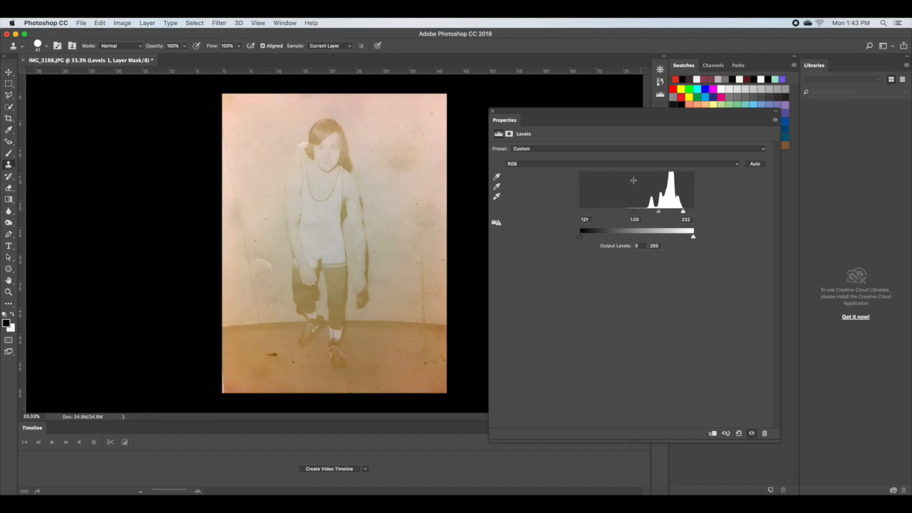
click(492, 114)
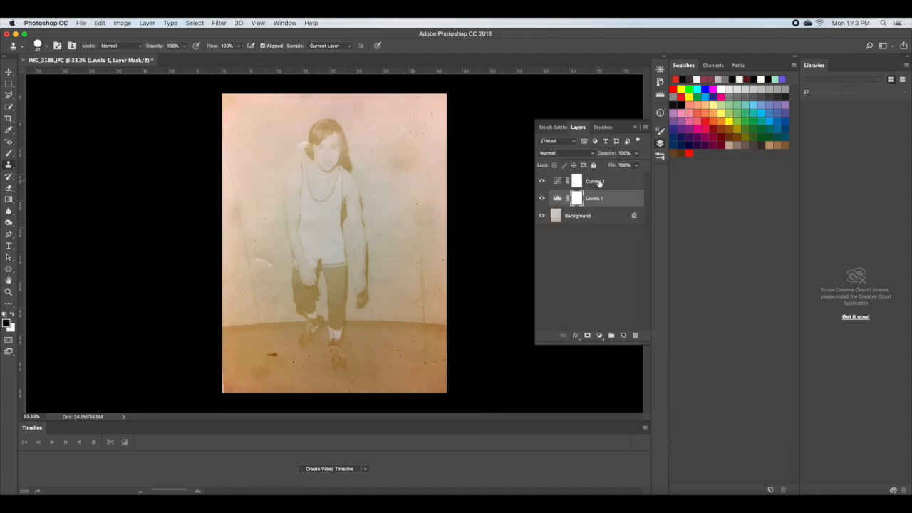
Shape the Curves adjustment into a slight S-curve, anchoring the midtones, lowering the shadows and raising the highlights to input 188, output 195.
click(592, 182)
double_click(557, 181)
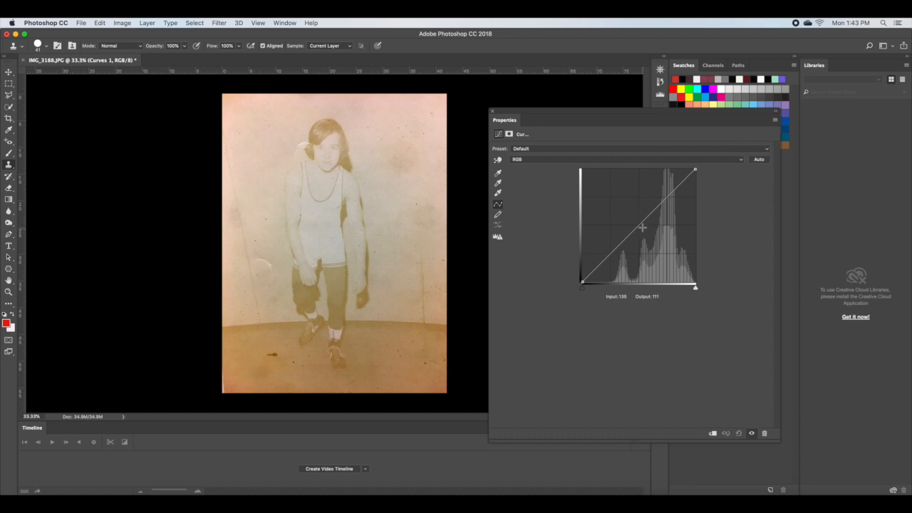
click(640, 226)
click(663, 200)
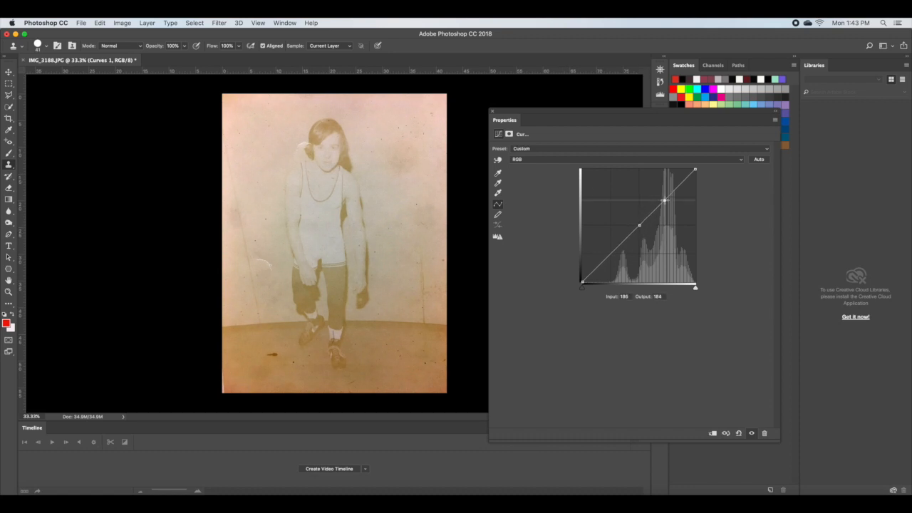
drag(663, 199, 663, 199)
drag(614, 252, 612, 255)
drag(663, 200, 667, 193)
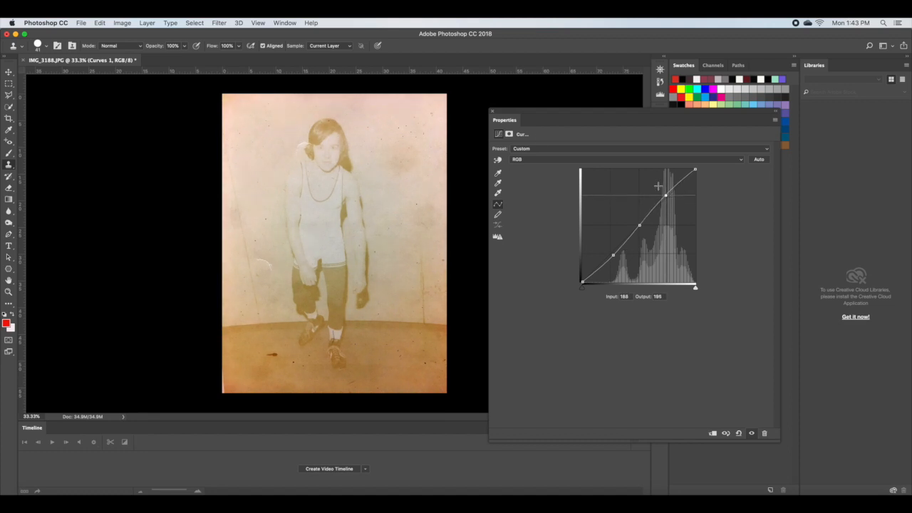
click(494, 112)
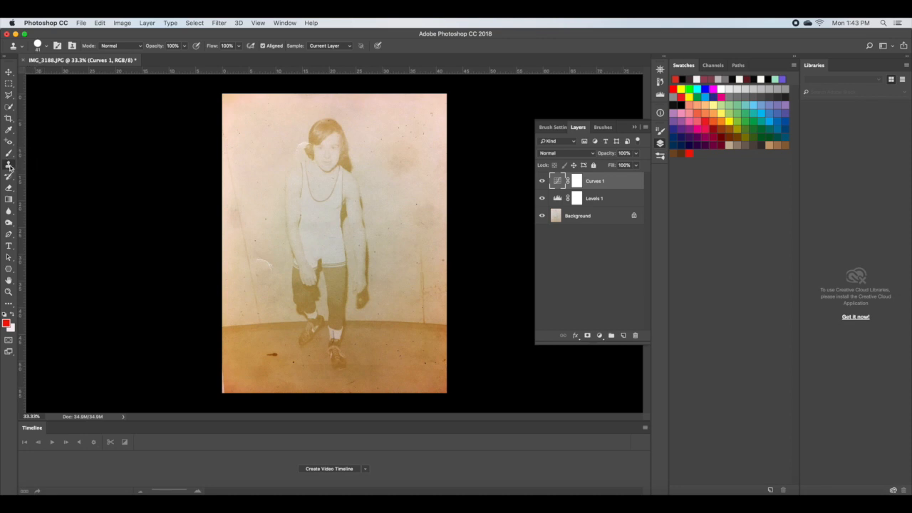
Clone out the dark mark on the floor of the Background layer using a soft 148 px Clone Stamp brush.
click(574, 218)
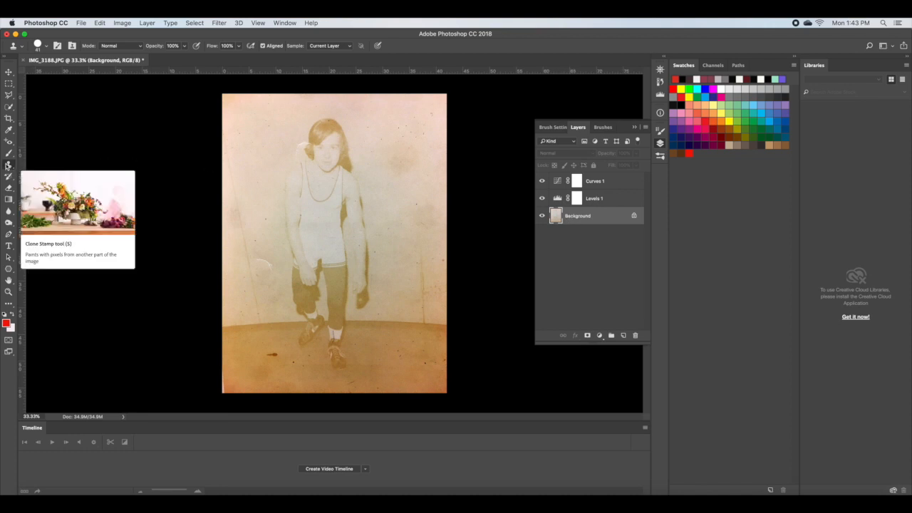
click(46, 47)
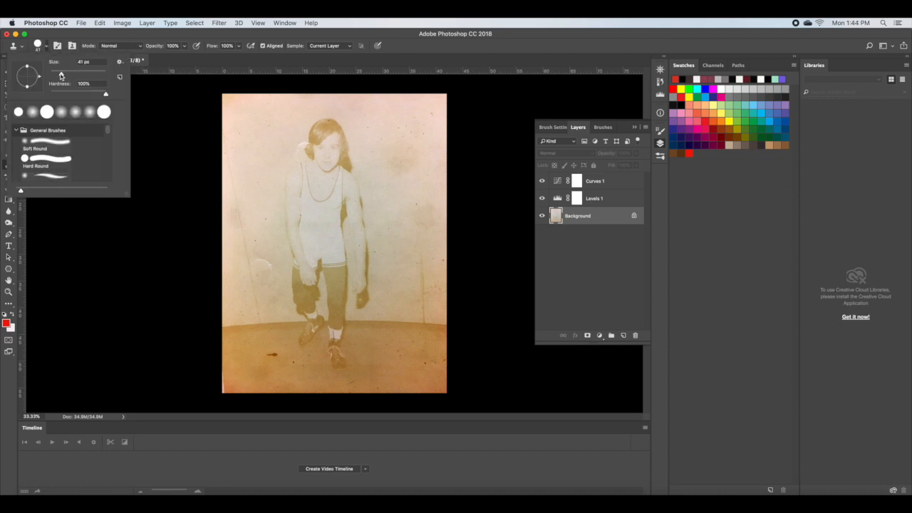
drag(105, 97, 46, 96)
drag(62, 74, 90, 77)
drag(89, 74, 85, 76)
key(Return)
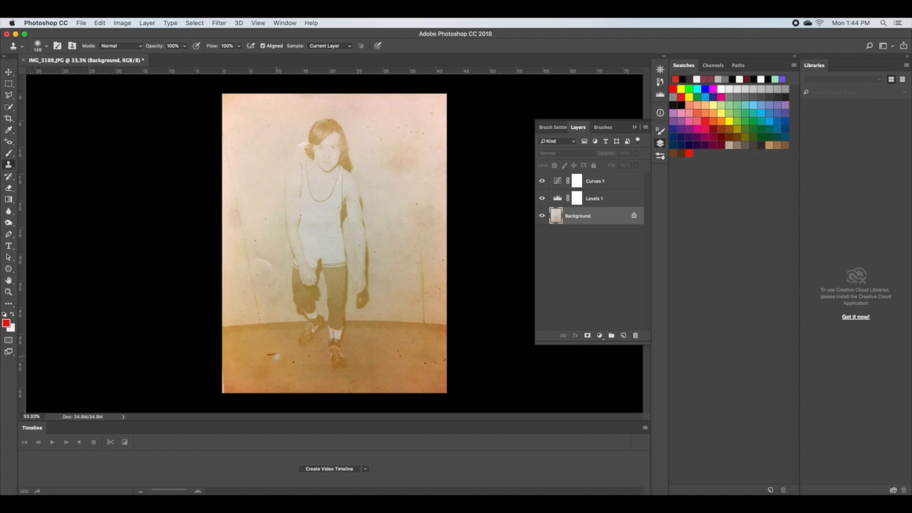
click(276, 355)
Switch to the Spot Healing Brush and enlarge the brush to 97 px.
click(10, 146)
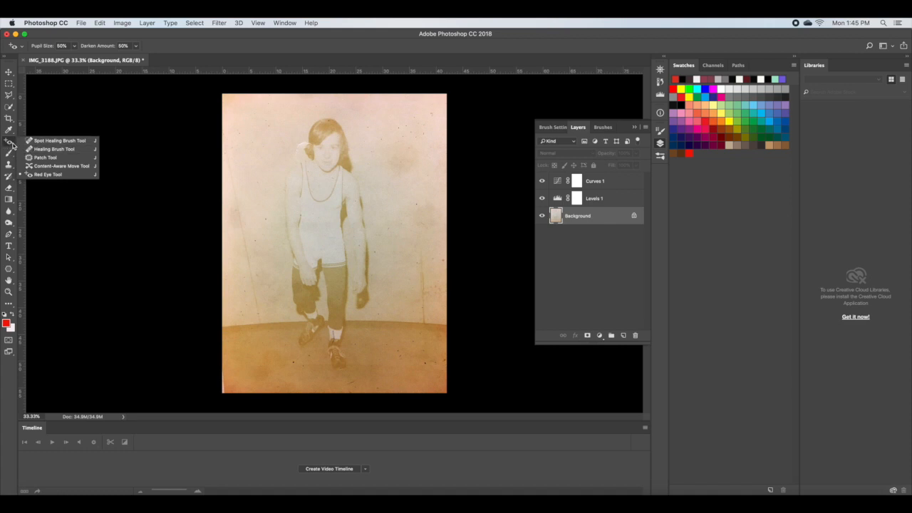
click(12, 146)
right_click(14, 146)
click(14, 148)
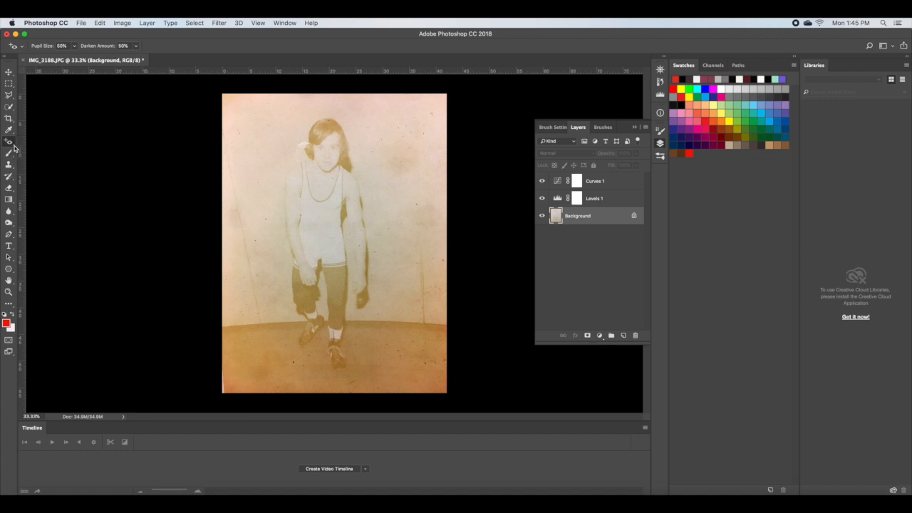
right_click(14, 146)
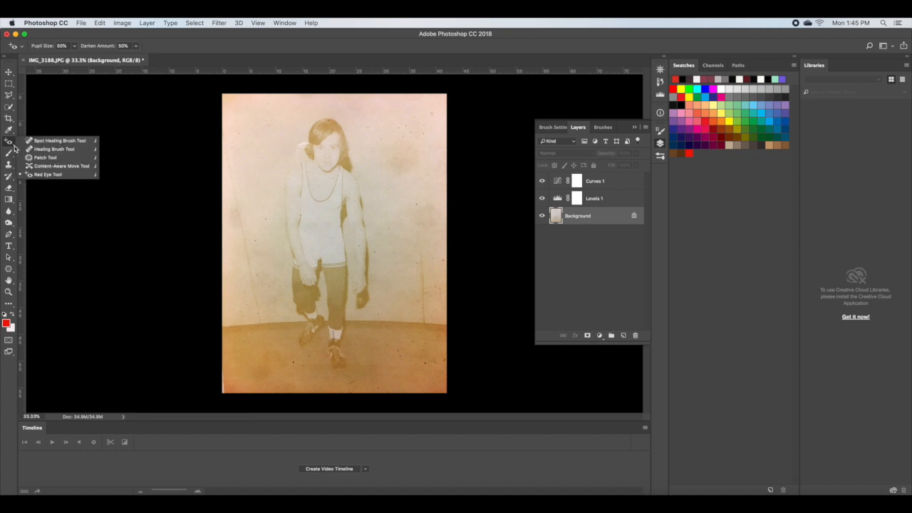
click(51, 141)
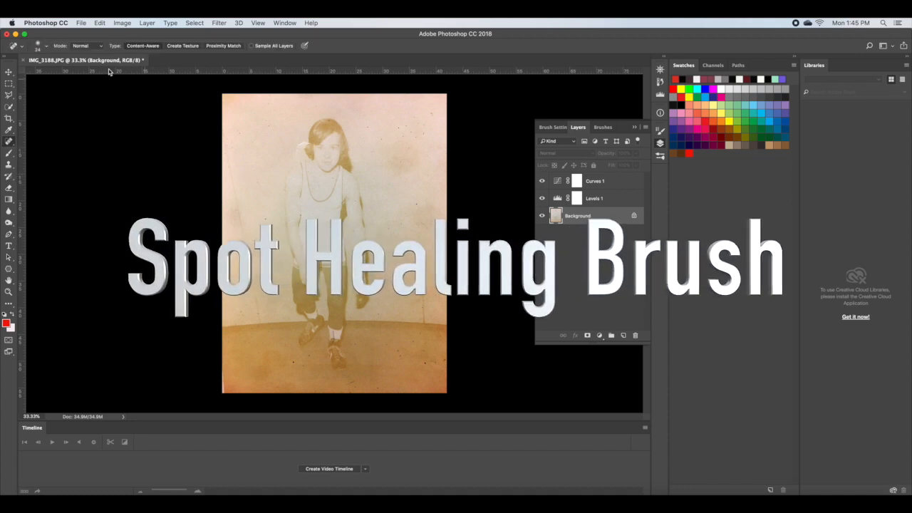
click(45, 45)
drag(26, 72, 34, 72)
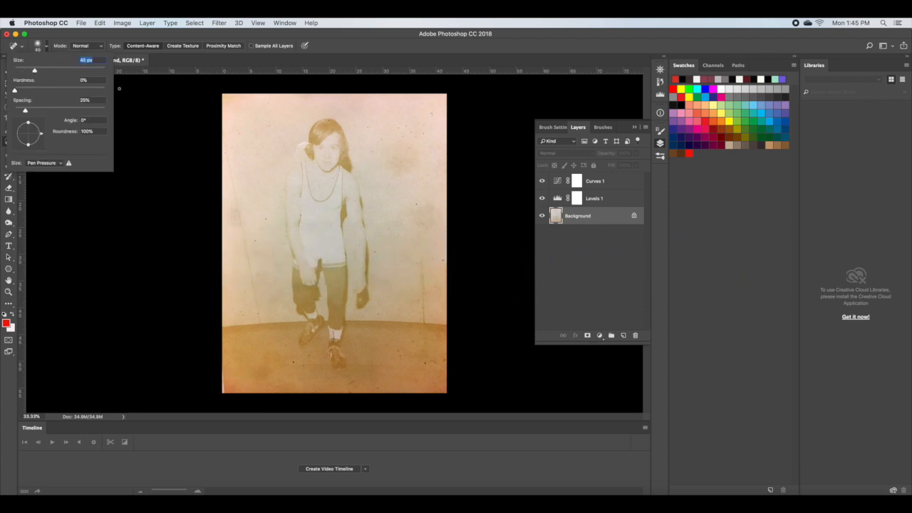
drag(35, 72, 48, 73)
drag(47, 72, 58, 70)
alt+click(262, 209)
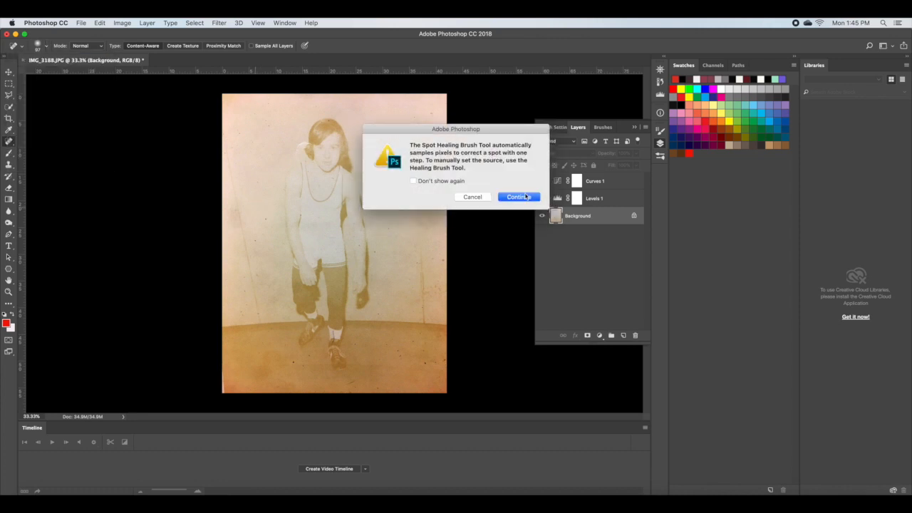
click(520, 197)
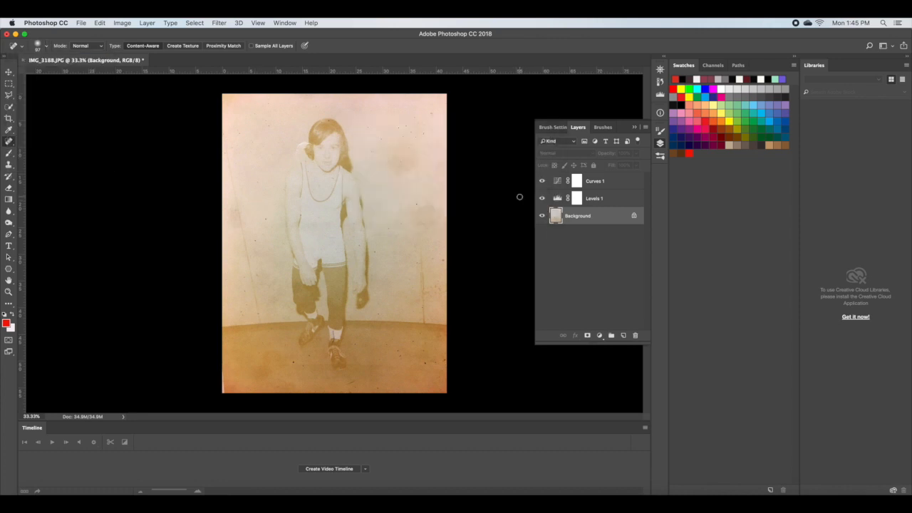
Heal the dark specks on the wall on both sides of the figure's torso.
click(264, 219)
click(266, 218)
click(256, 241)
click(265, 219)
click(417, 205)
click(389, 226)
click(400, 224)
click(375, 251)
click(414, 263)
Heal the cluster of specks on the upper wall to the right of the figure's head.
click(399, 129)
click(407, 127)
click(413, 118)
click(417, 124)
click(410, 132)
click(404, 135)
click(411, 130)
click(380, 138)
click(368, 127)
Heal the remaining specks near the photo's upper-right edge and one on the upper-left wall.
alt+click(397, 193)
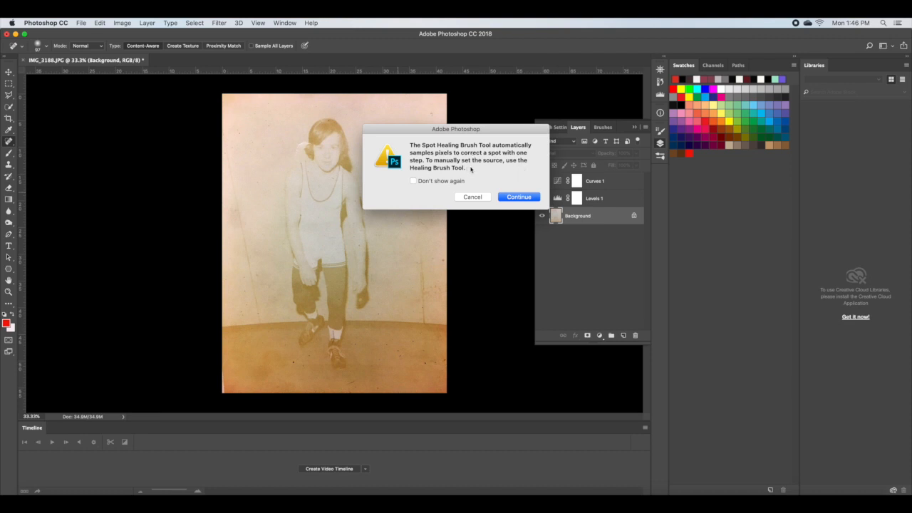
click(520, 198)
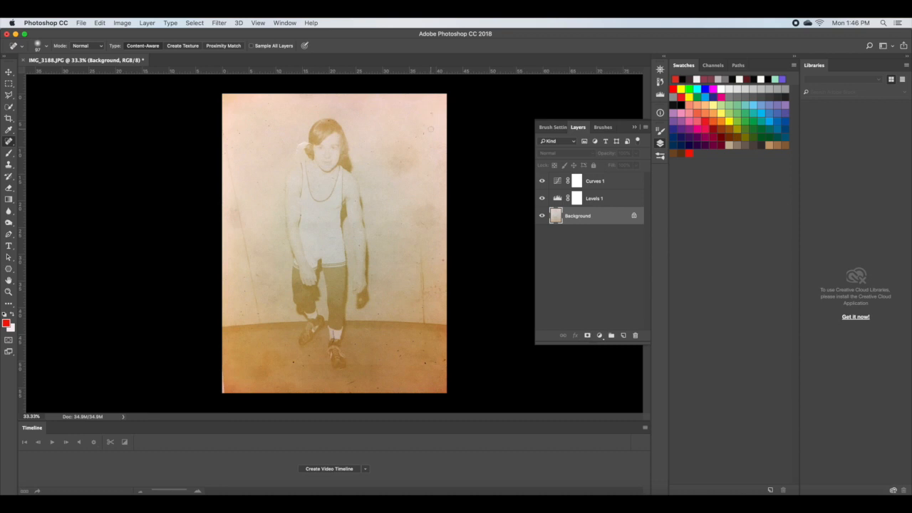
click(424, 134)
click(424, 134)
click(428, 119)
click(414, 135)
click(268, 125)
Heal the spots on the floor beside the shoes and across the photo's lower-right area.
alt+click(293, 357)
key(Return)
click(296, 359)
click(400, 356)
click(423, 364)
click(424, 349)
click(420, 334)
click(427, 362)
click(435, 362)
Heal the blemishes on the lower-left wall and along its thin vertical crease.
alt+click(236, 289)
click(517, 196)
click(244, 316)
click(260, 314)
click(244, 278)
click(260, 276)
click(258, 313)
Patch the pale mark beside the figure's head with clean wall texture using the Patch tool.
right_click(10, 142)
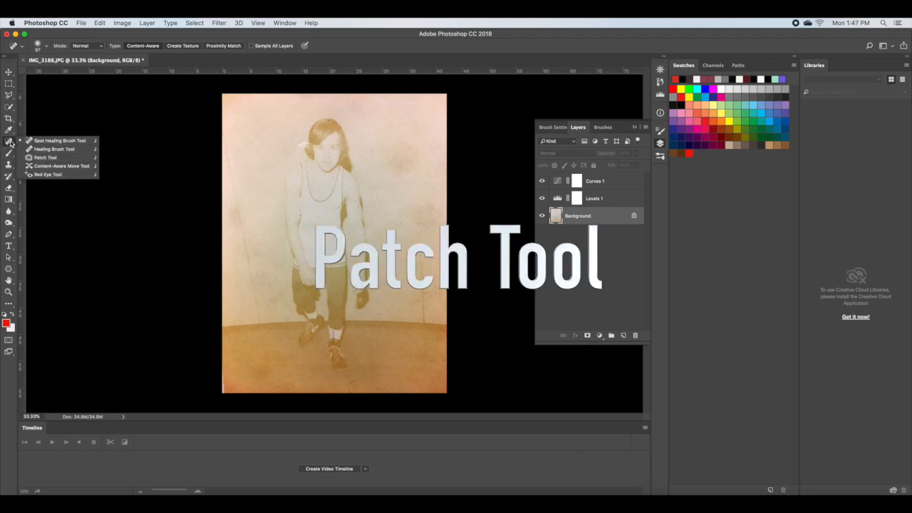
click(45, 158)
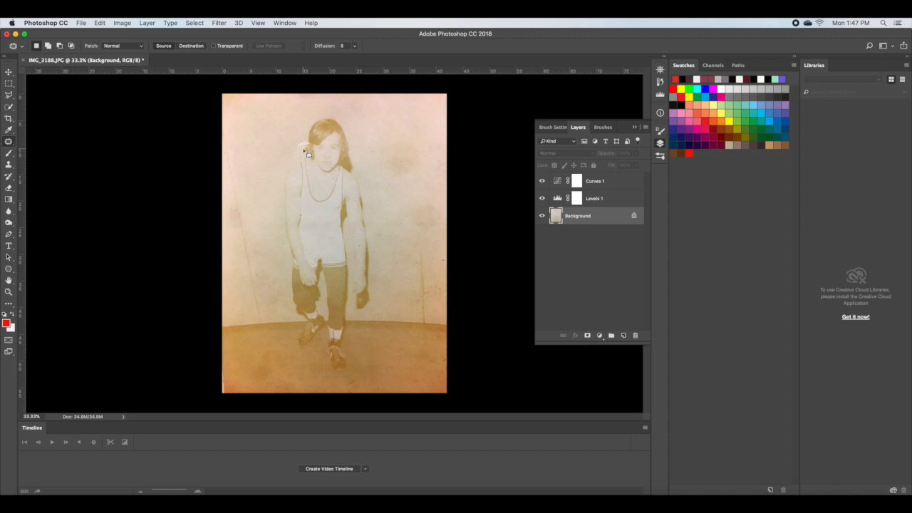
key(super+plus)
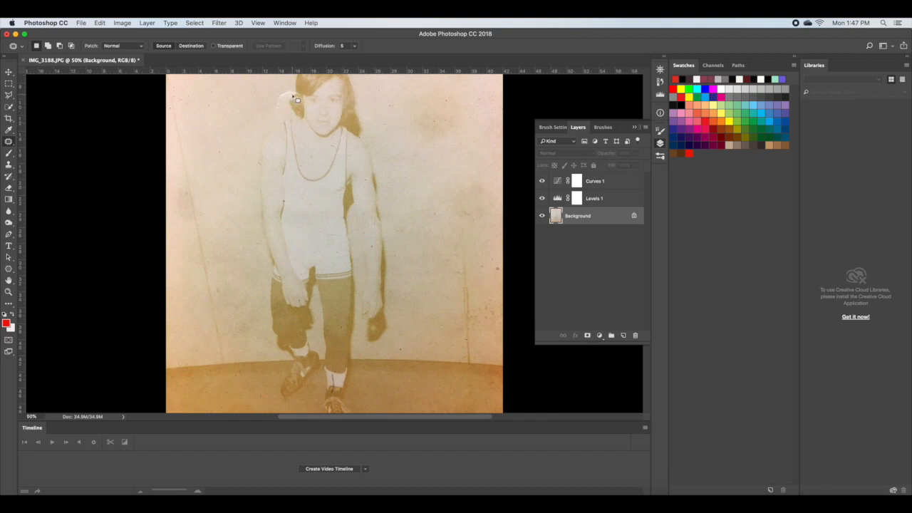
mouse_move(299, 100)
mouse_down()
mouse_move(272, 105)
mouse_move(276, 114)
mouse_move(299, 99)
mouse_up()
drag(284, 99, 274, 92)
click(262, 111)
key(super+equal)
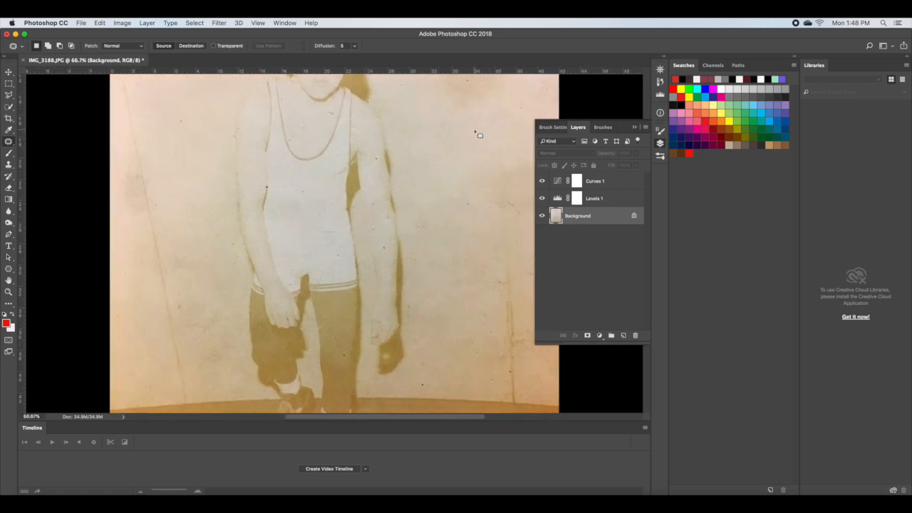
Patch the small white mark at the edge of the figure's hair with nearby clean wall texture.
drag(671, 38, 672, 45)
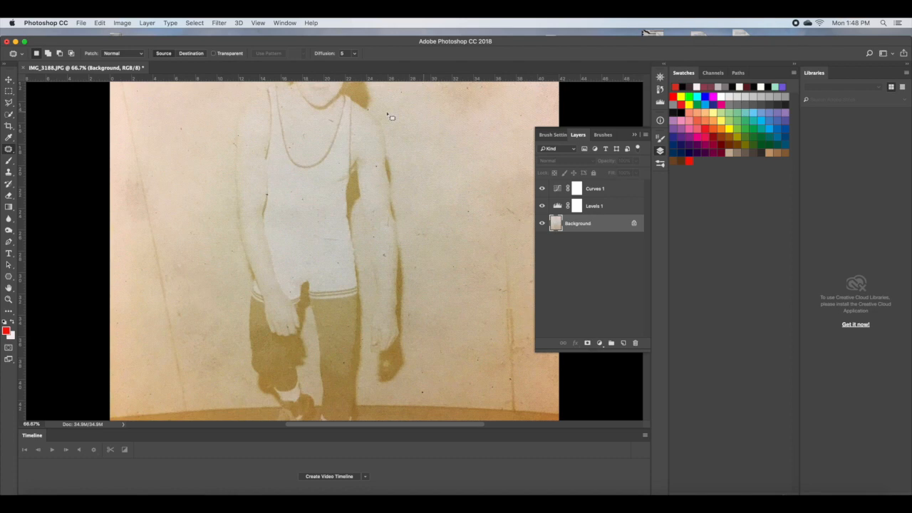
scroll(383, 119, up, 3)
scroll(382, 120, up, 3)
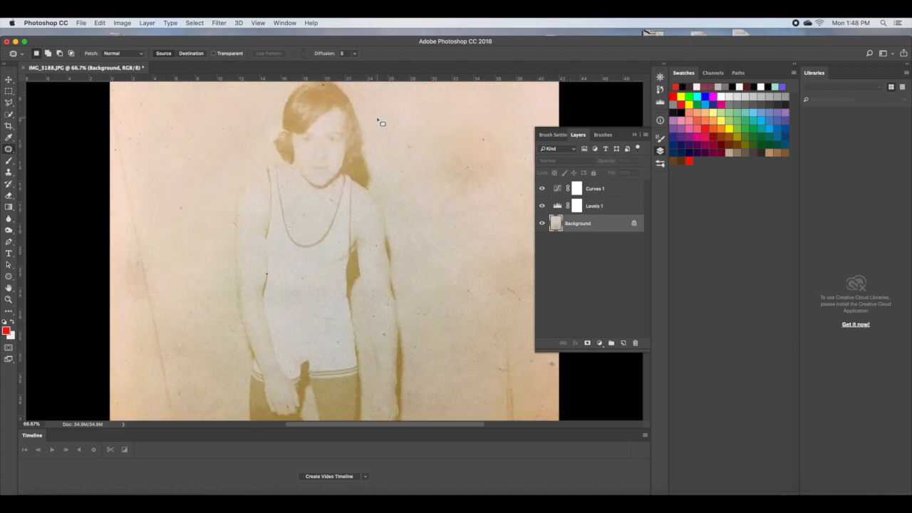
scroll(378, 120, up, 2)
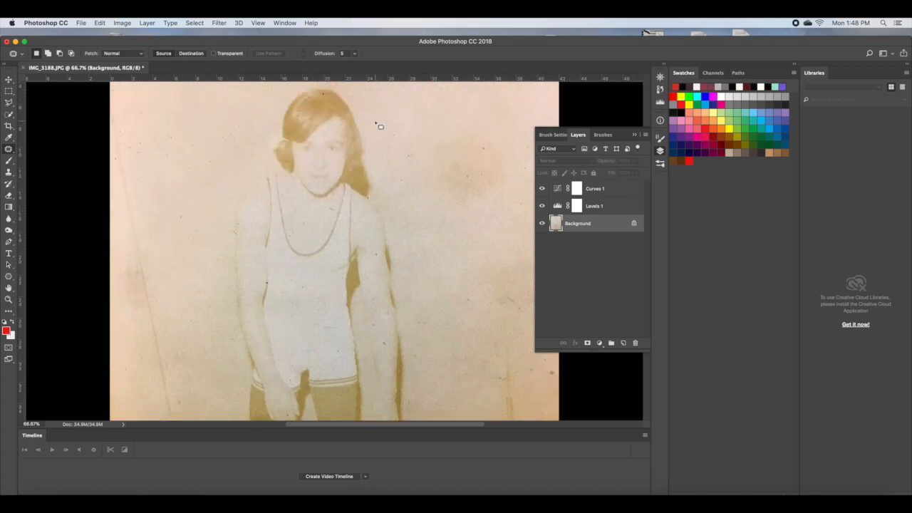
scroll(381, 126, up, 2)
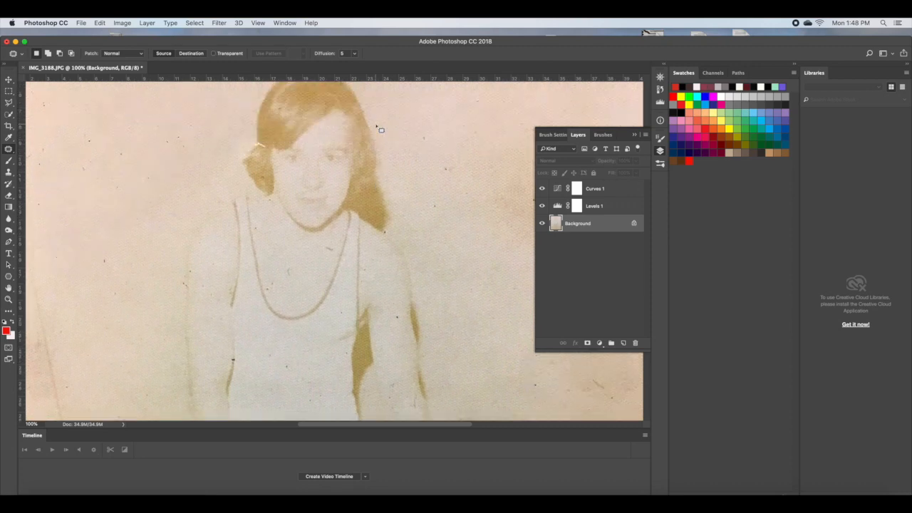
scroll(381, 130, up, 3)
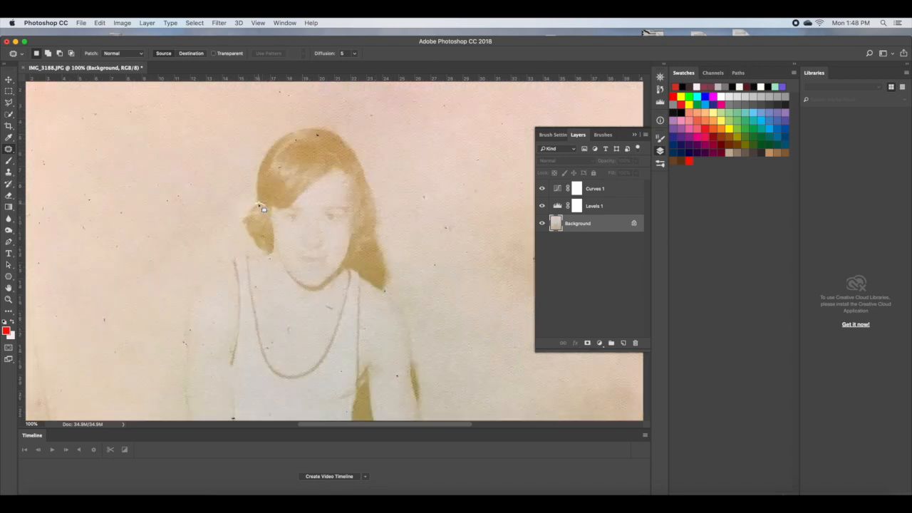
drag(263, 210, 269, 210)
click(239, 201)
click(10, 175)
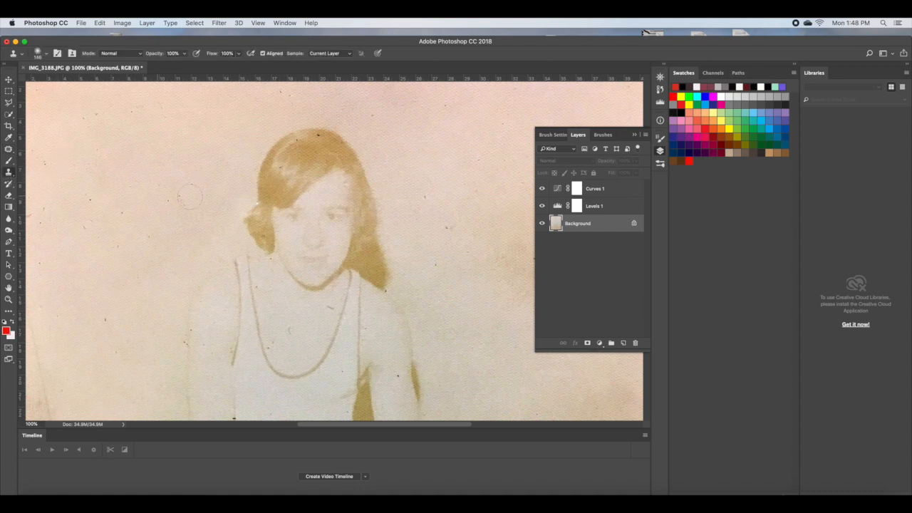
click(47, 55)
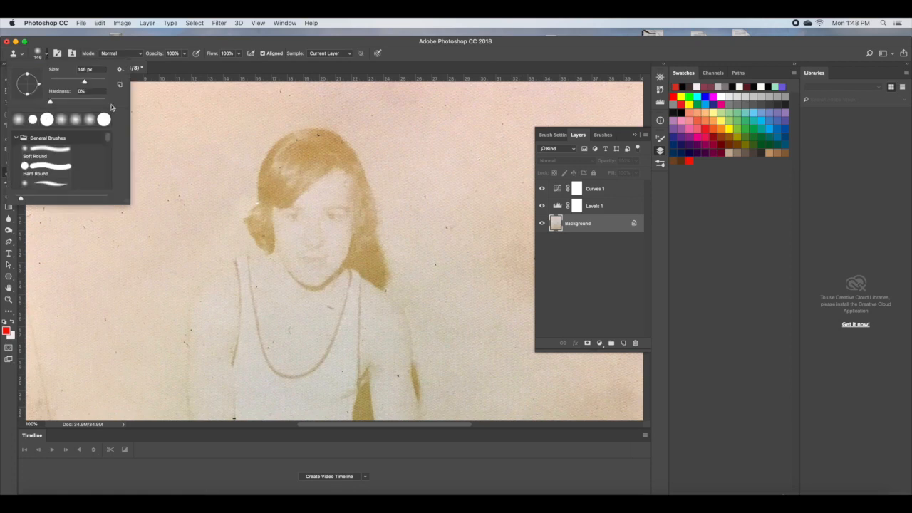
click(172, 70)
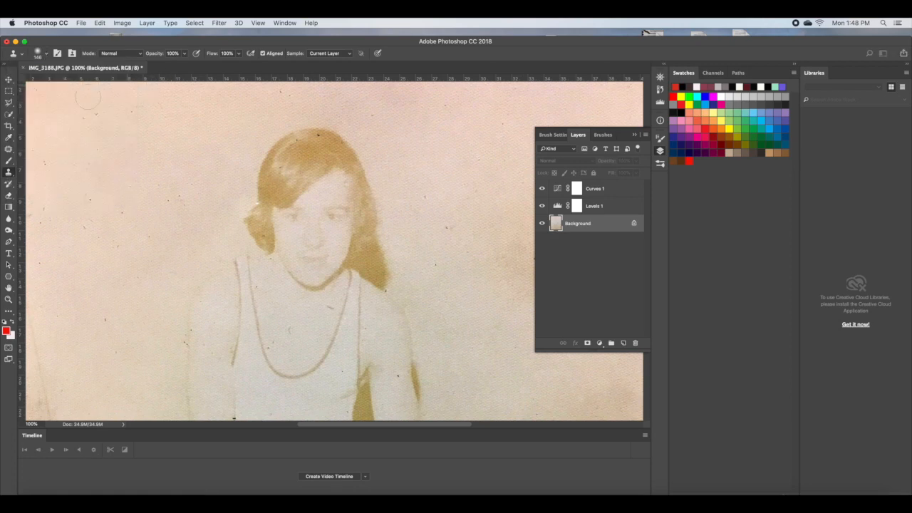
click(8, 149)
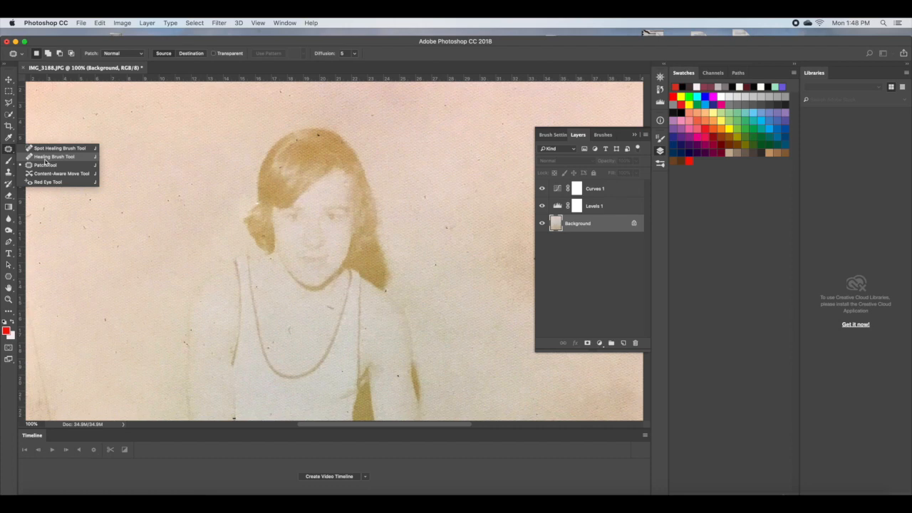
click(45, 157)
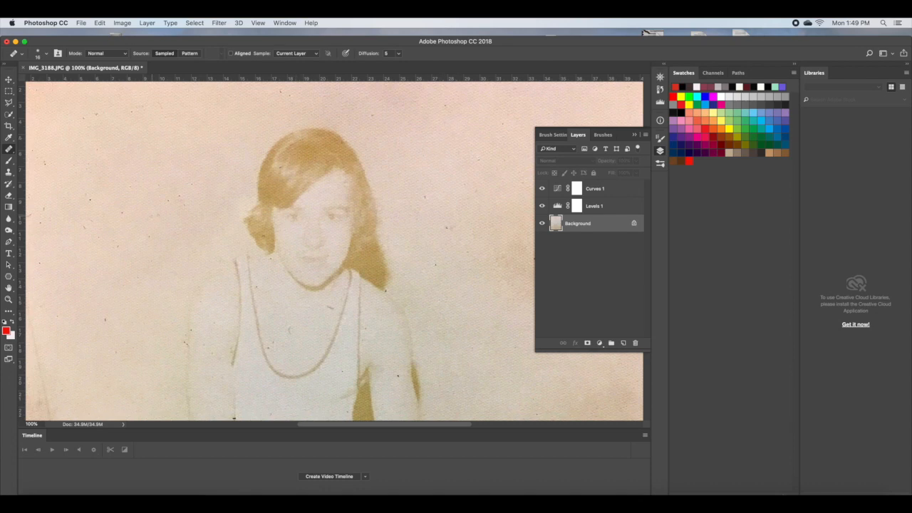
Set the Spot Healing Brush to 50 px and heal the dark specks on the wall on both sides of the head.
right_click(8, 149)
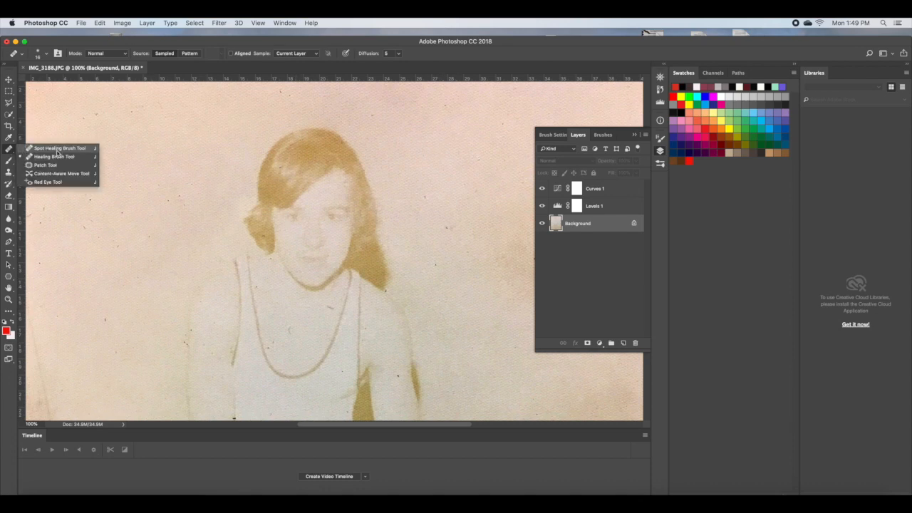
click(58, 149)
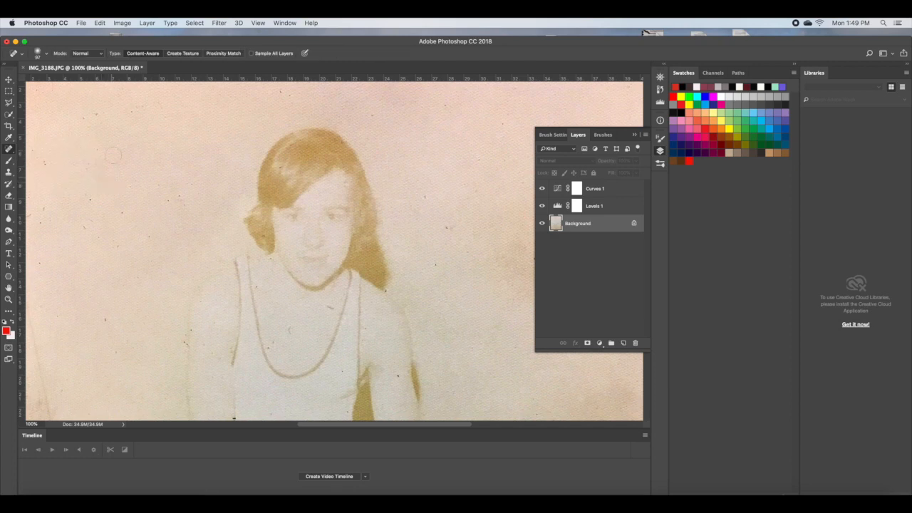
click(47, 54)
drag(58, 80, 36, 80)
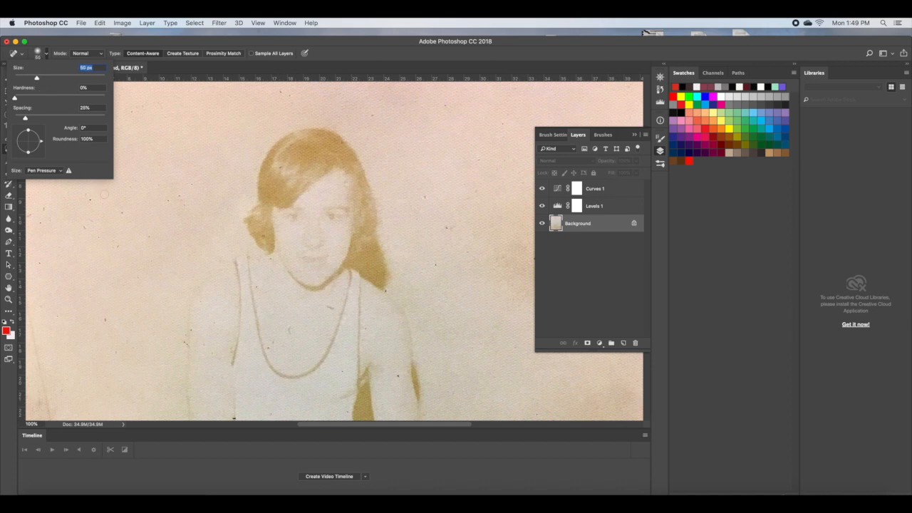
alt+click(105, 195)
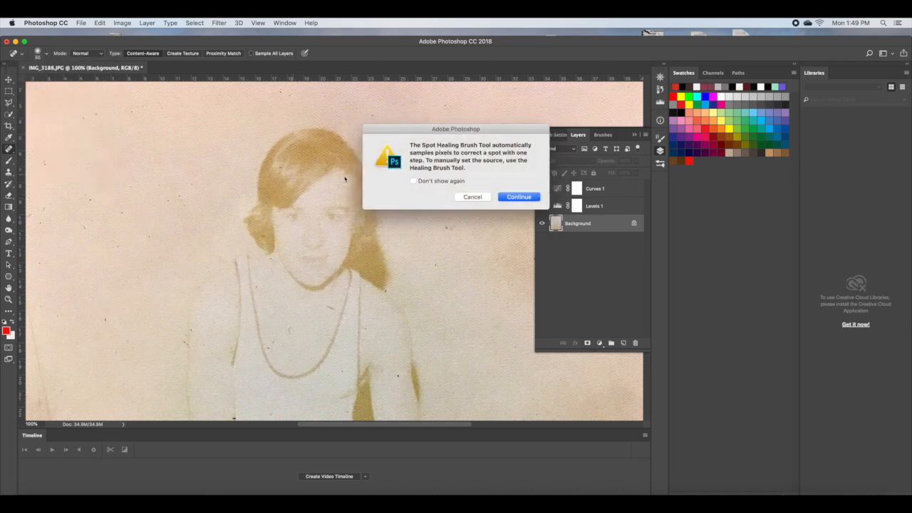
click(519, 196)
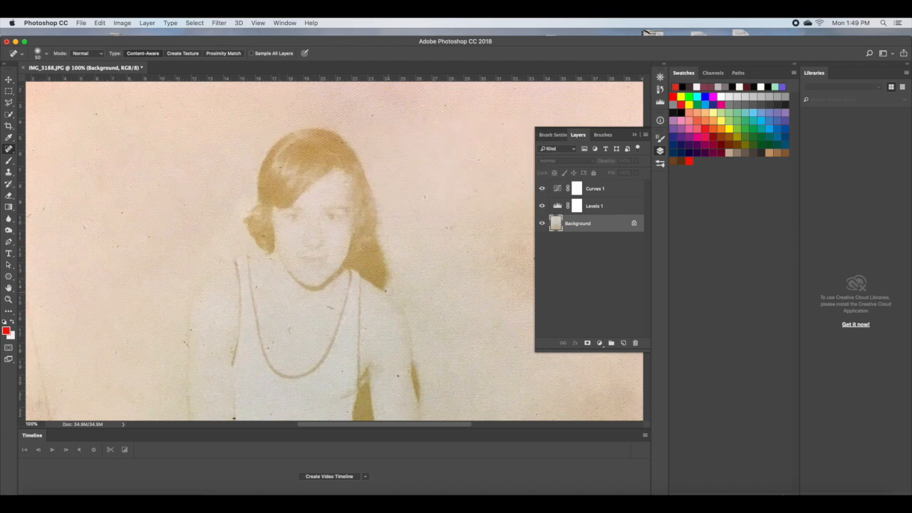
Patch the dark stain on the wall to the right of the figure's head, and return to the Spot Healing Brush.
key(super+minus)
key(super+minus)
key(super+minus)
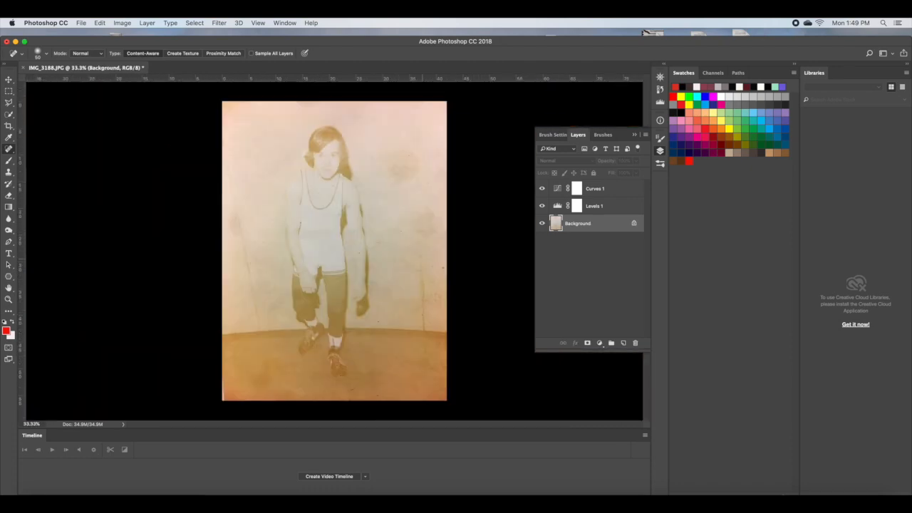
right_click(9, 149)
click(43, 164)
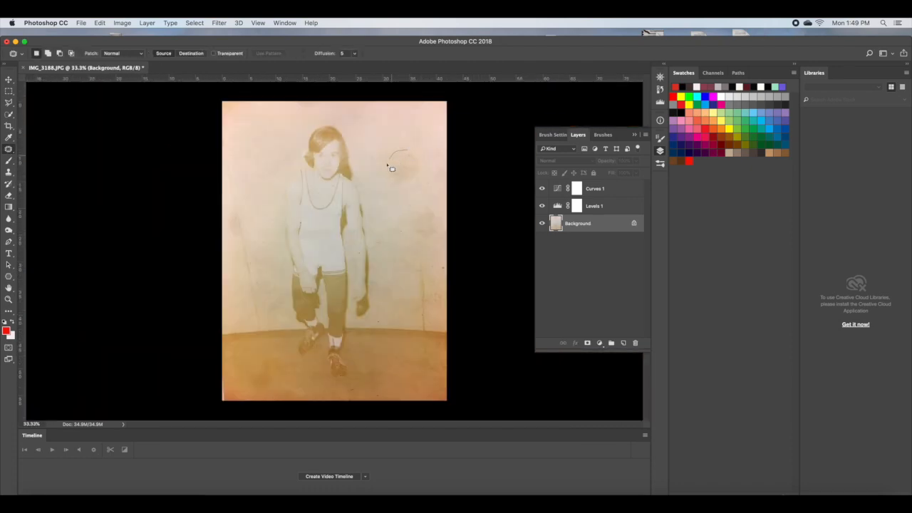
click(261, 163)
right_click(14, 152)
click(53, 149)
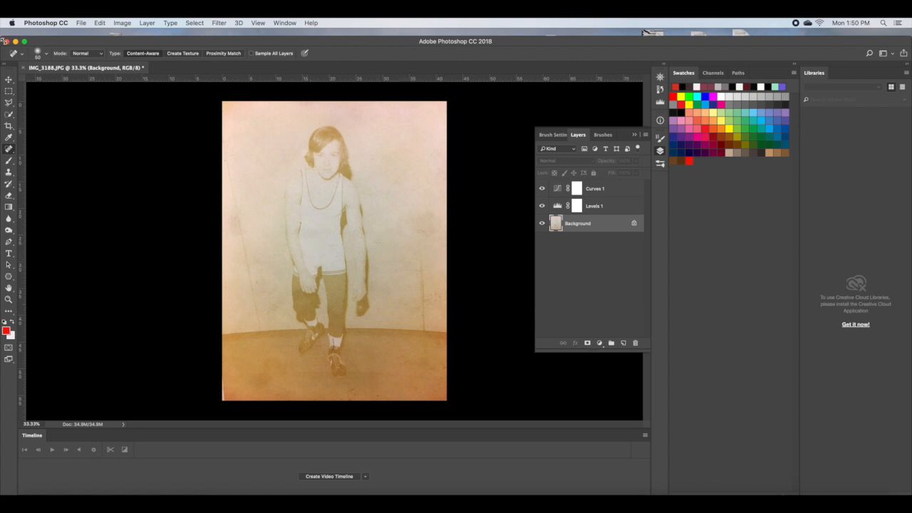
Save the layered photo to the Desktop in Photoshop format as "Image Restoration 1", accepting the format options.
click(82, 24)
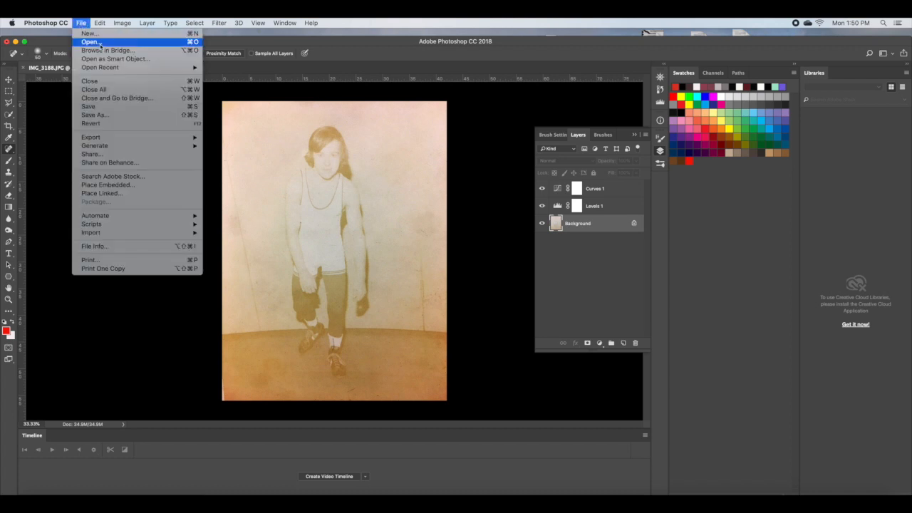
click(119, 116)
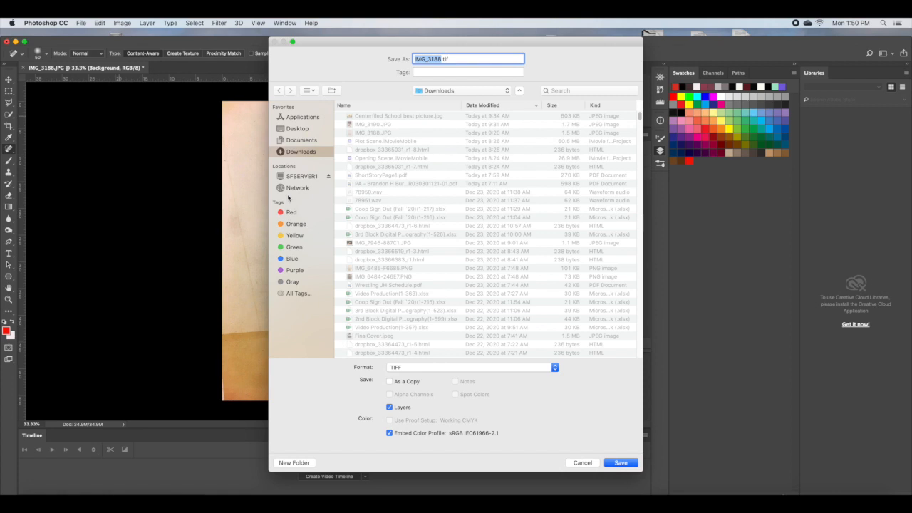
text(Image)
text( Reso)
text(toration)
text( 1)
click(419, 368)
click(432, 226)
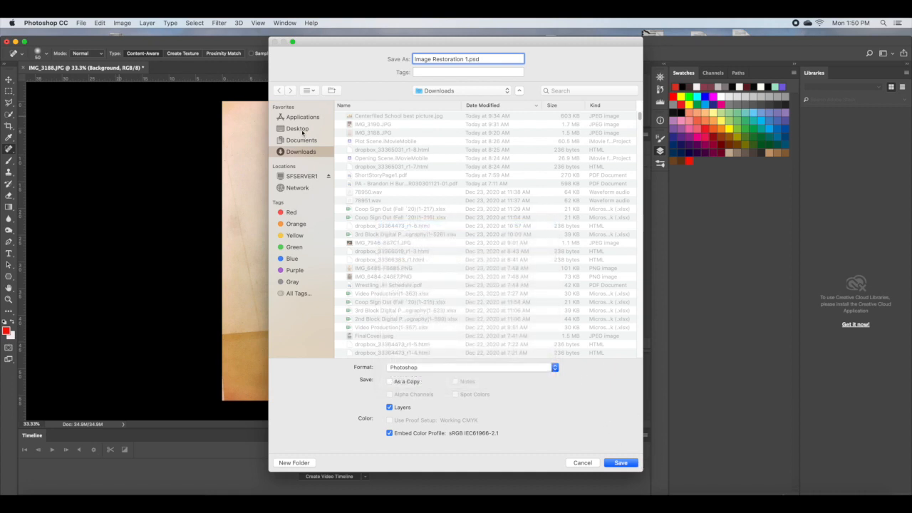
click(299, 129)
click(617, 463)
click(538, 207)
Save a JPEG copy of the photo under the same file name on the Desktop.
click(81, 23)
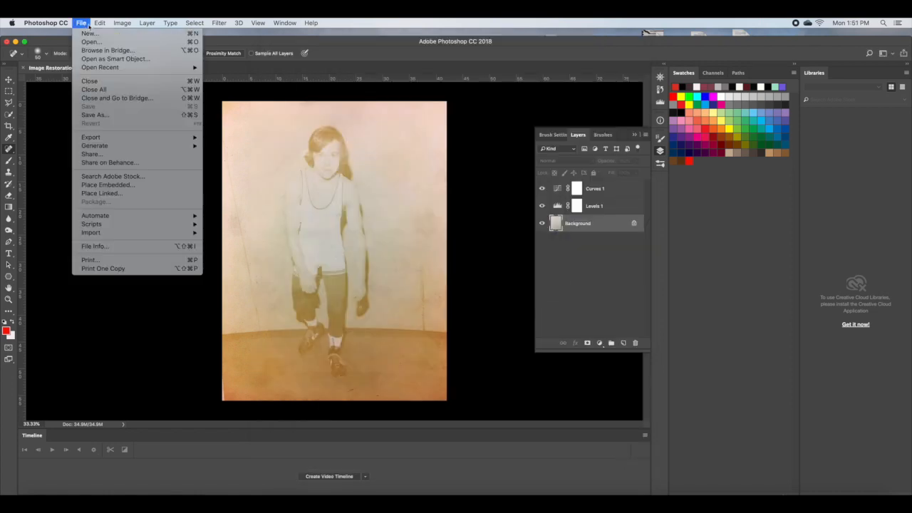
click(95, 115)
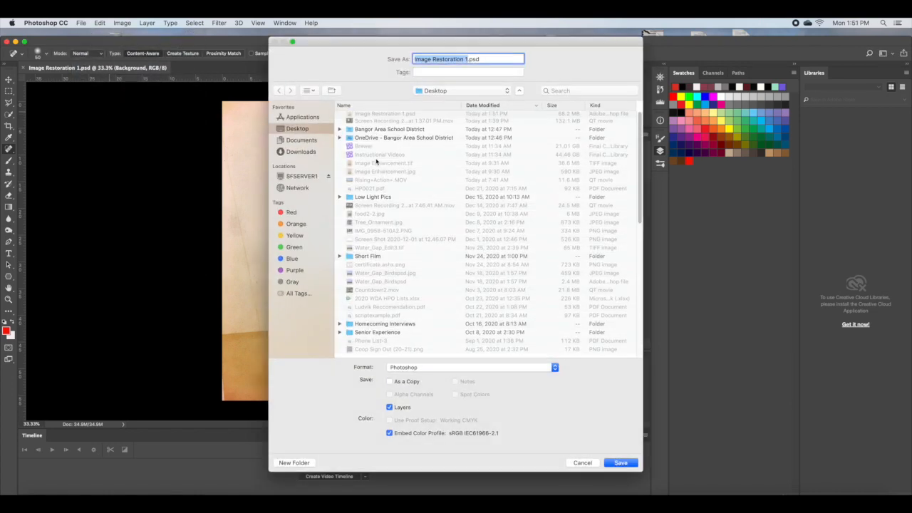
click(427, 368)
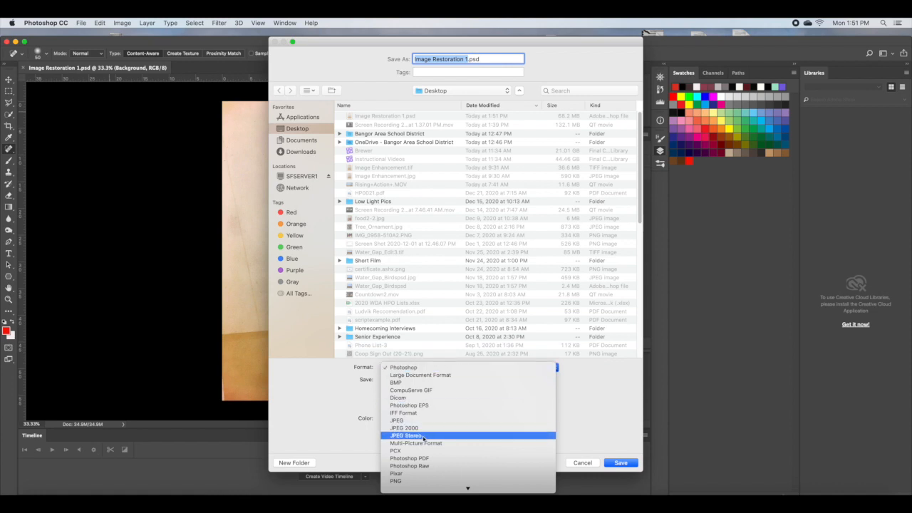
click(422, 421)
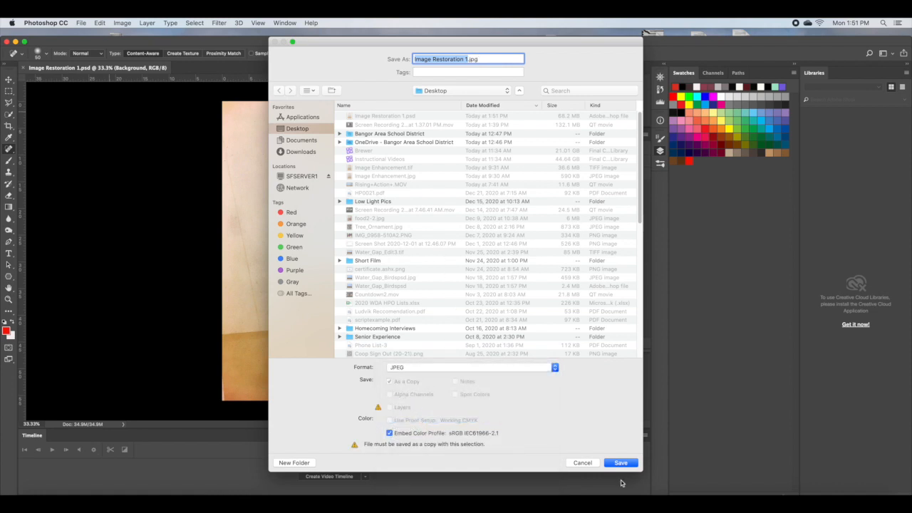
click(617, 463)
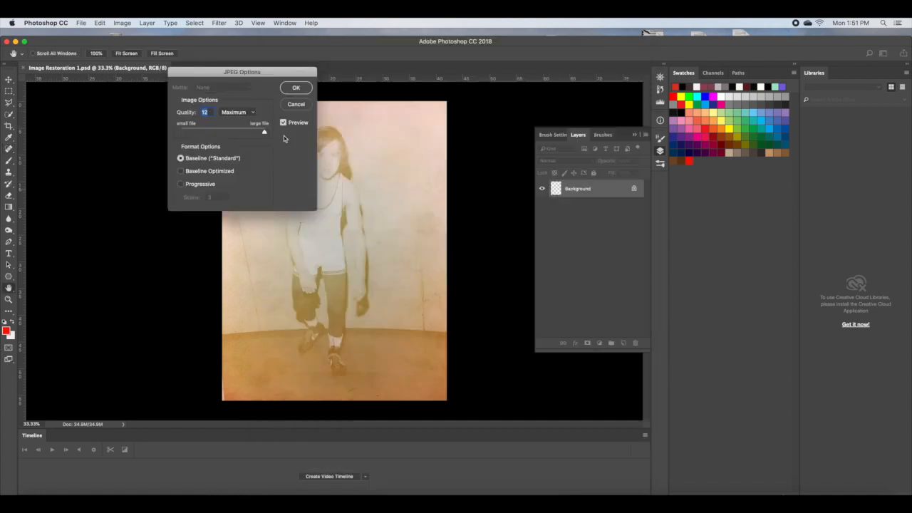
Set the JPEG quality to 5 (Medium), keeping the Baseline ("Standard") format, and complete the export.
drag(264, 133, 187, 132)
drag(191, 133, 207, 132)
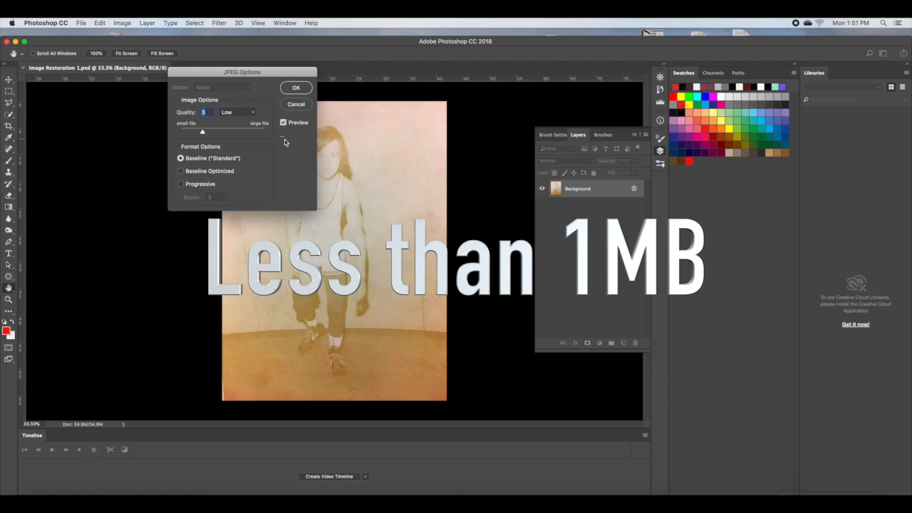
drag(207, 132, 213, 133)
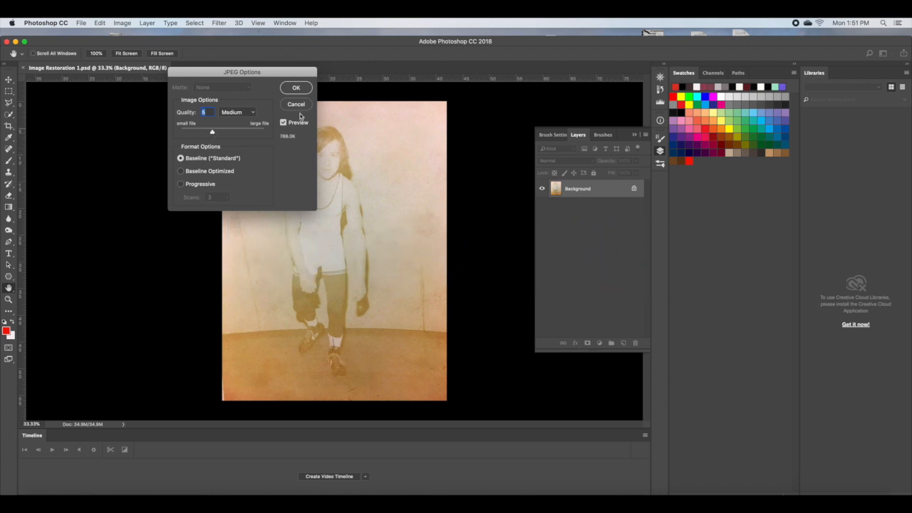
click(296, 88)
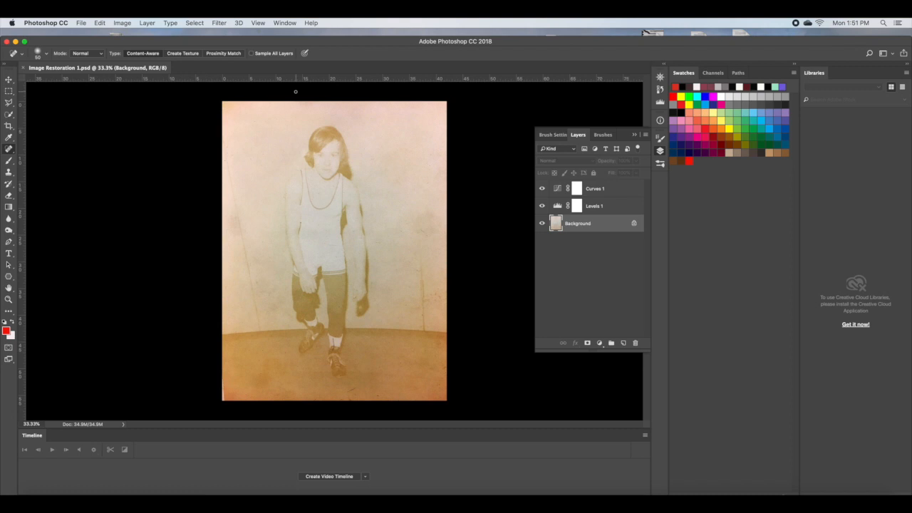